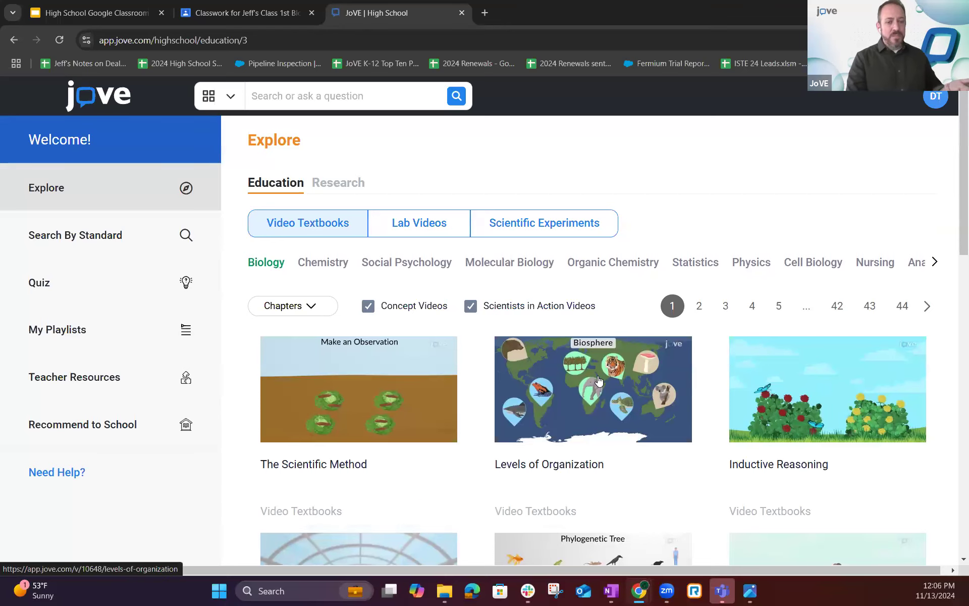
# Step: Open the Levels of Organization biology video and share it to Google Classroom
pyautogui.click(562, 366)
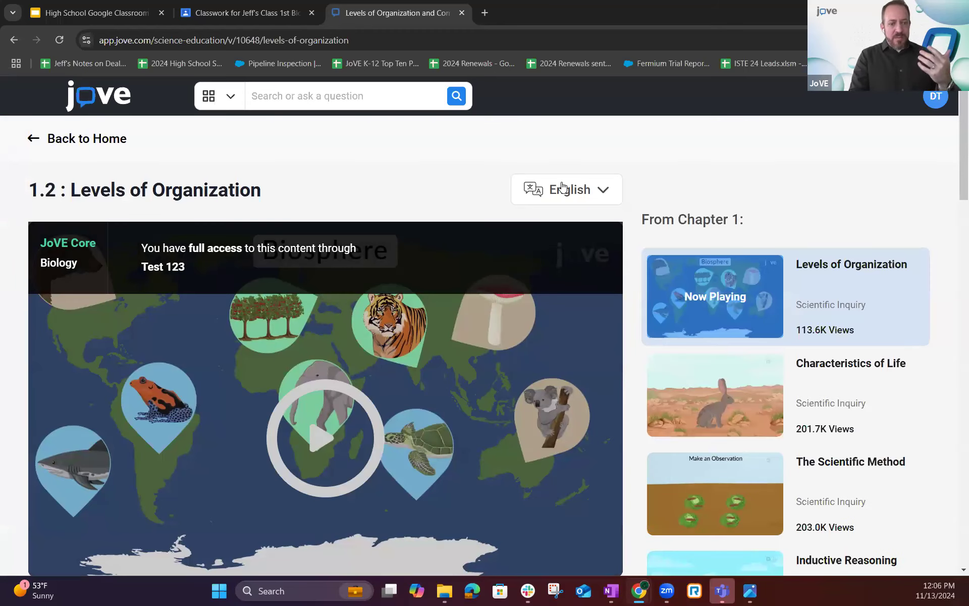
pyautogui.scroll(-4, 417, 289)
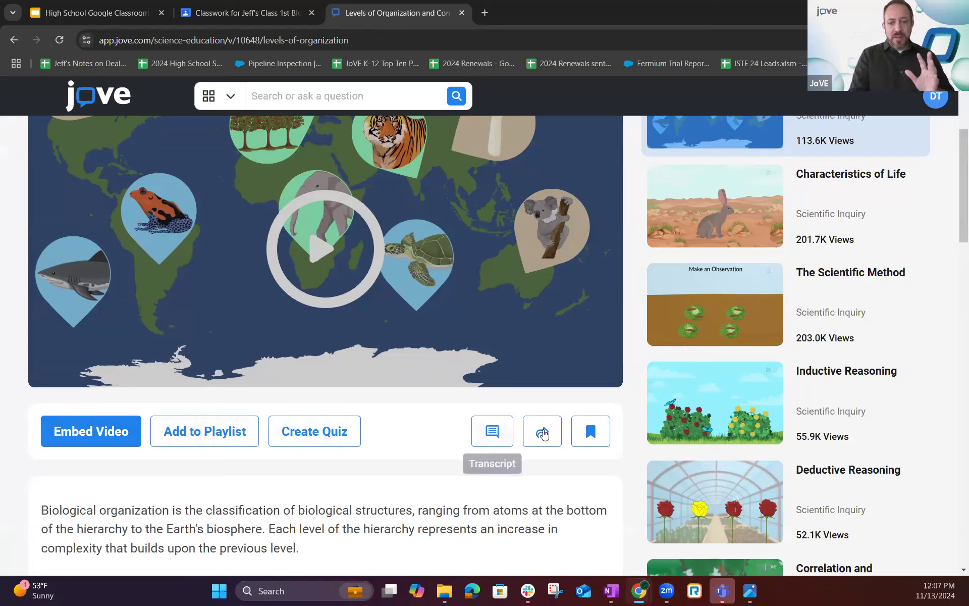
pyautogui.click(542, 432)
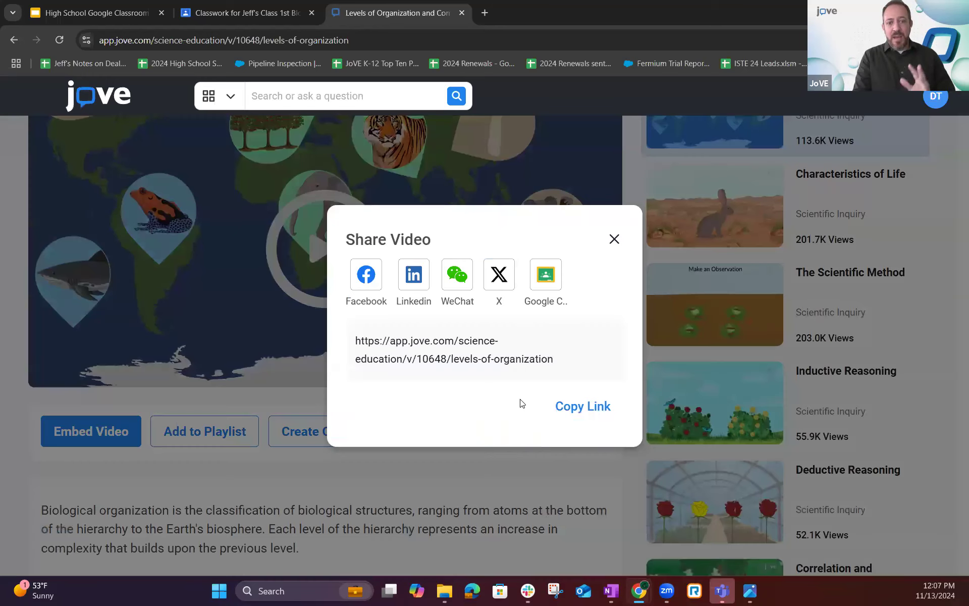
pyautogui.click(548, 281)
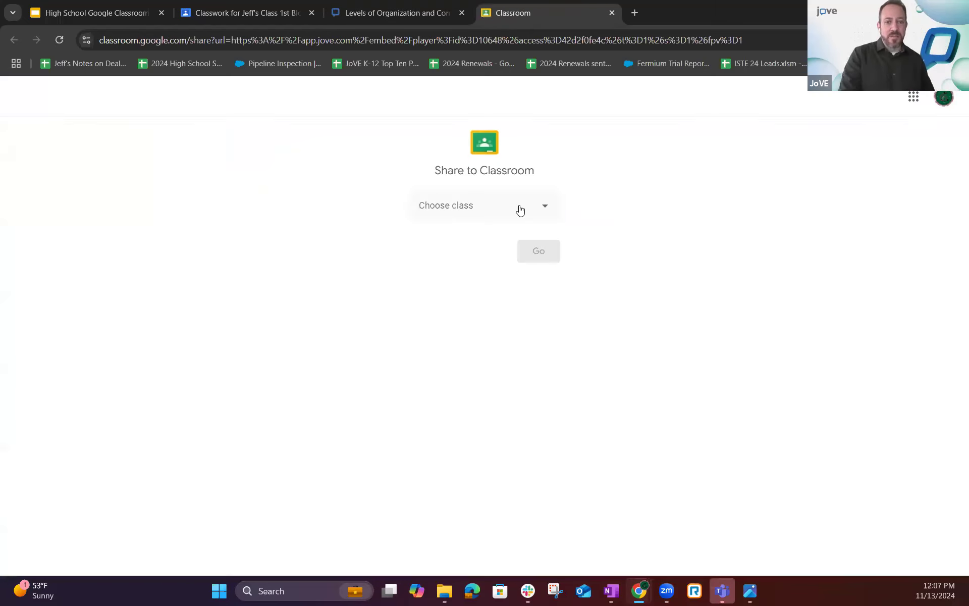
# Step: Share the video to the 1st Block class as a new assignment
pyautogui.click(520, 210)
pyautogui.click(474, 263)
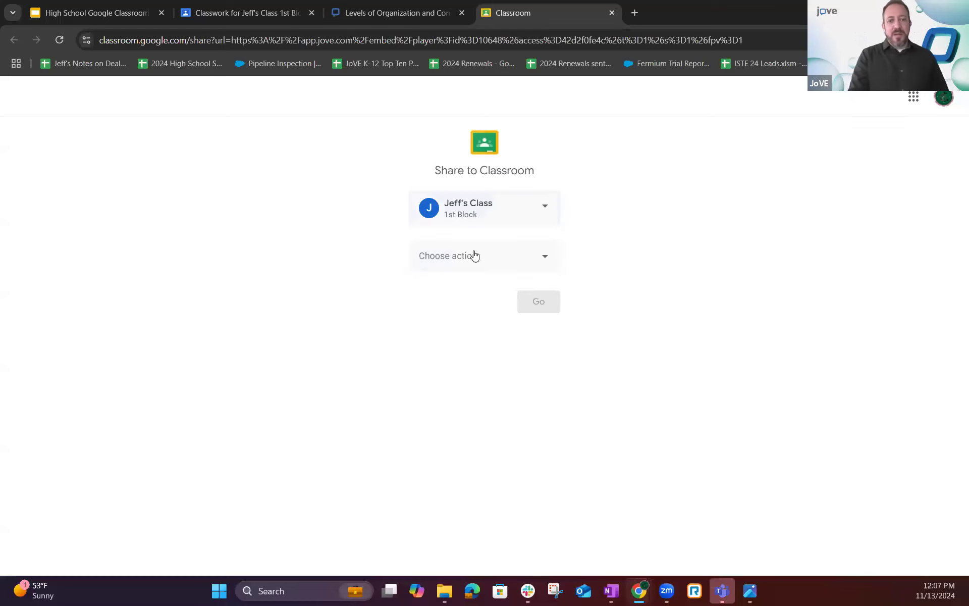
pyautogui.click(474, 255)
pyautogui.click(466, 290)
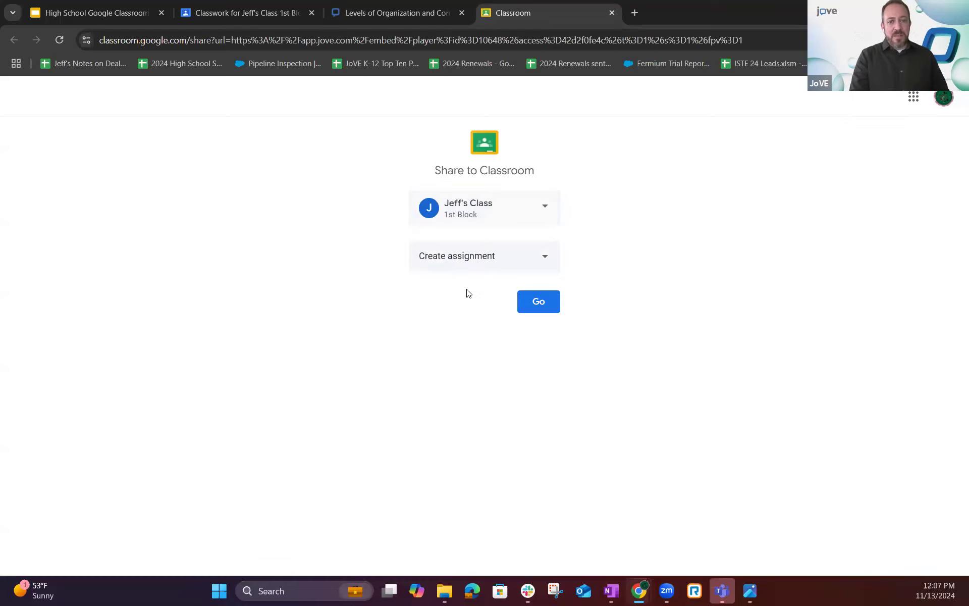
pyautogui.click(523, 301)
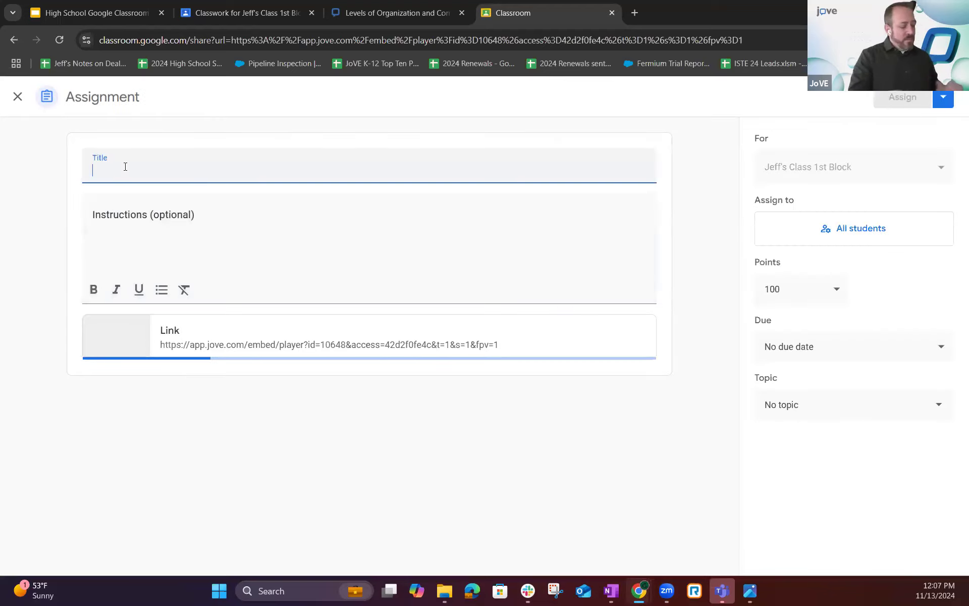
# Step: Title the assignment "Work" and set its due date to 11/14/2024
pyautogui.write('Work')
pyautogui.click(147, 227)
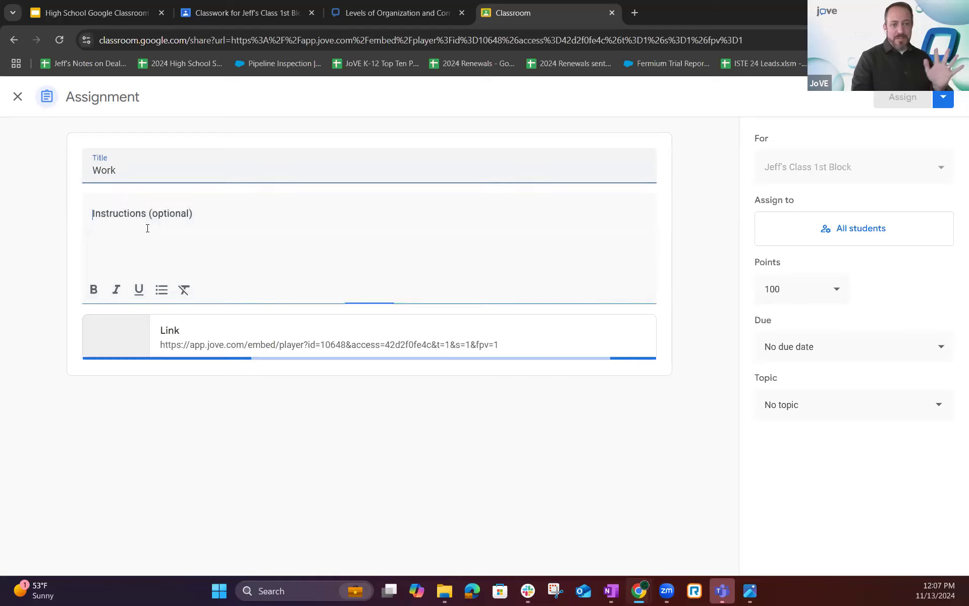
pyautogui.click(815, 349)
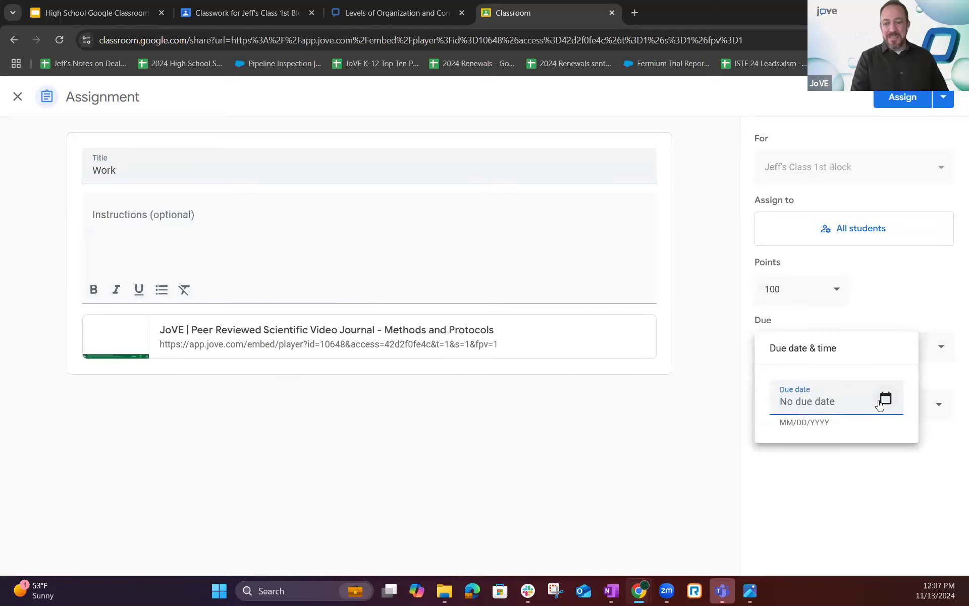
pyautogui.click(876, 407)
pyautogui.click(830, 271)
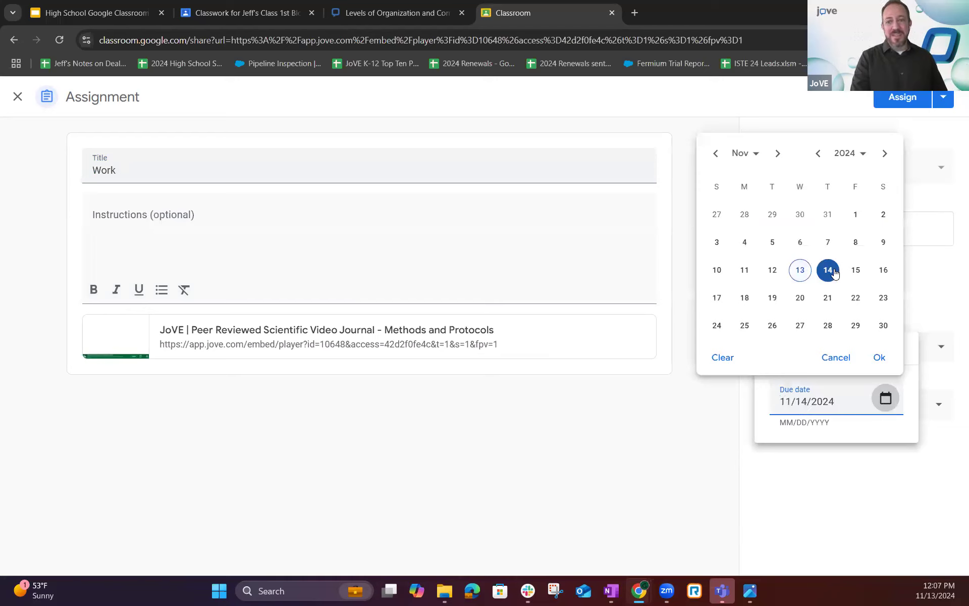
pyautogui.click(878, 357)
# Step: Post the Work assignment to the class without a topic
pyautogui.click(810, 432)
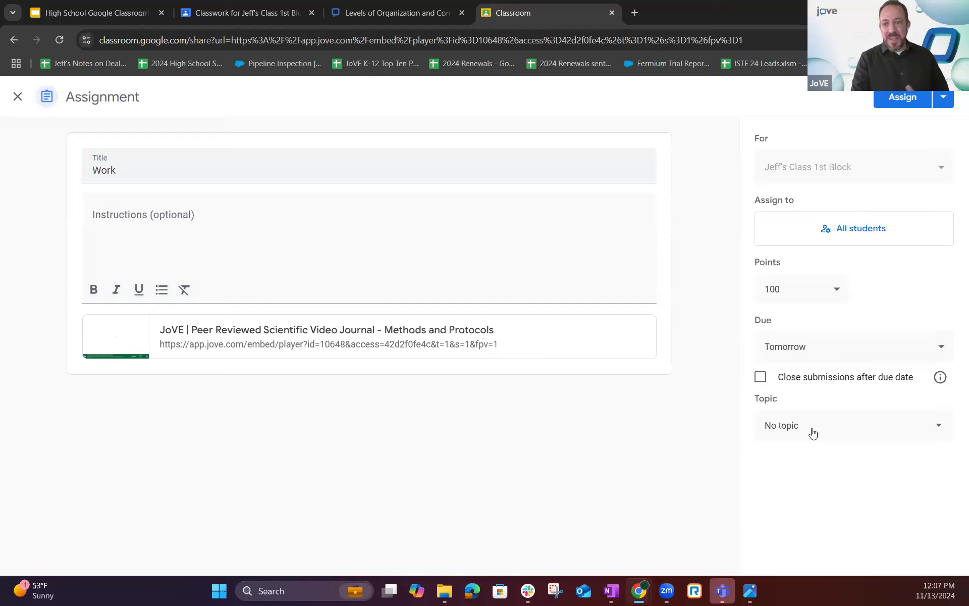
pyautogui.click(657, 430)
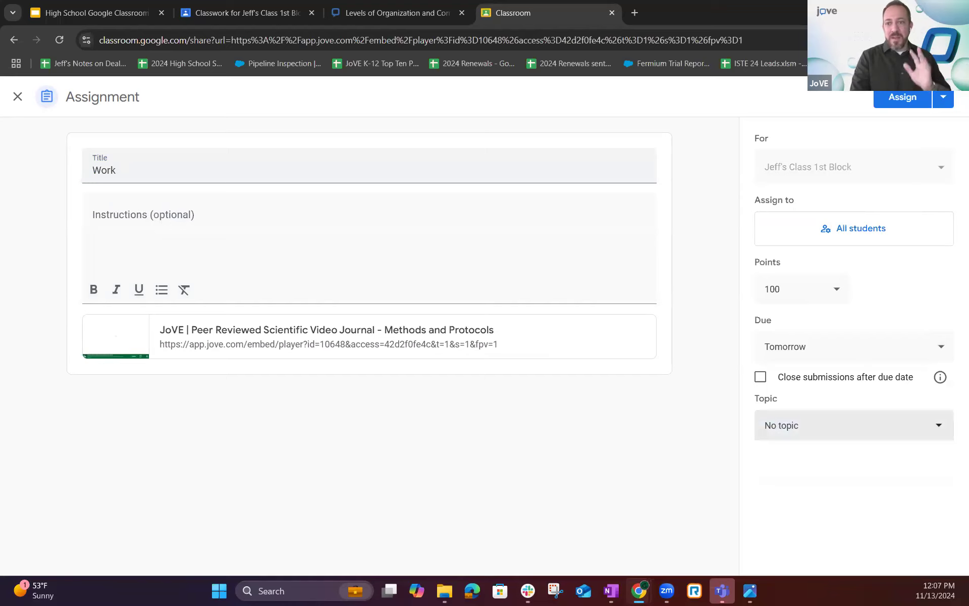
pyautogui.click(902, 99)
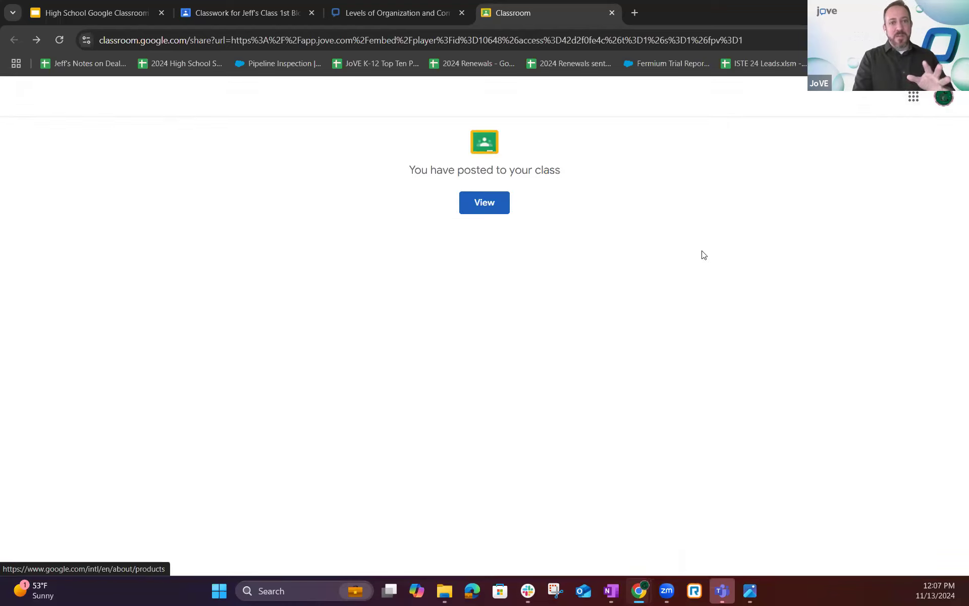
# Step: Check the posted Work assignment from the 1st Block class stream in Google Classroom, and return to the stream
pyautogui.click(257, 15)
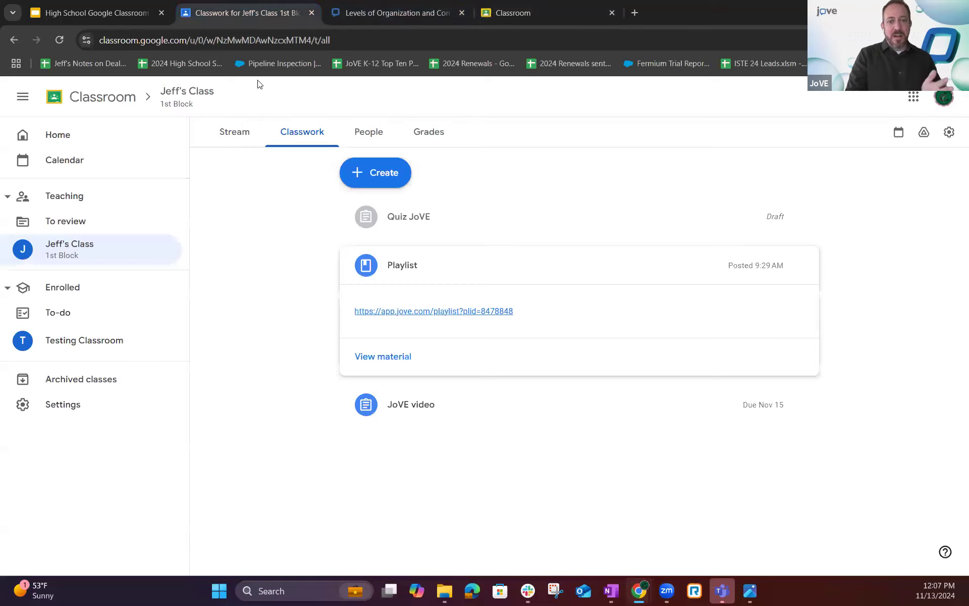
pyautogui.click(88, 138)
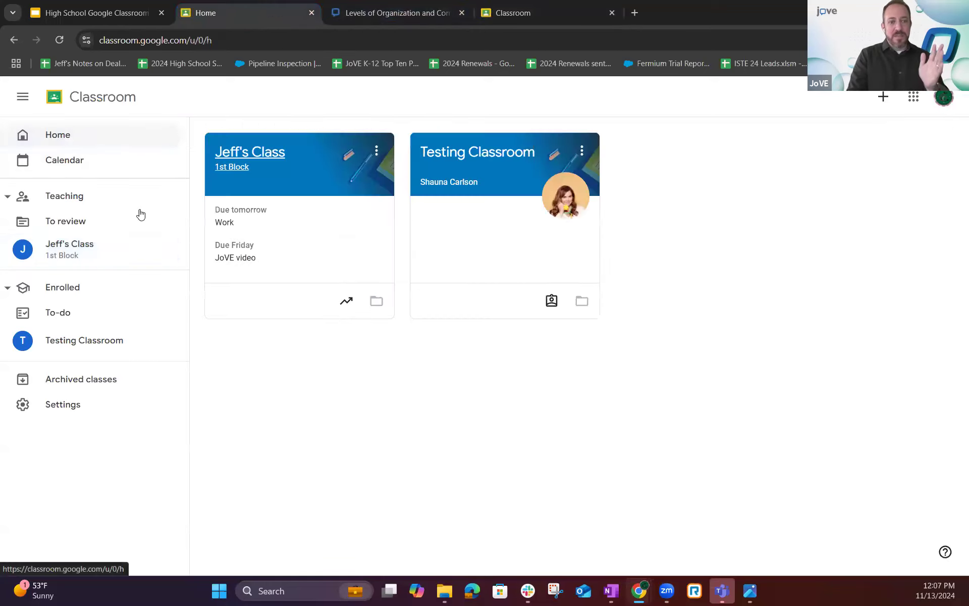
pyautogui.click(249, 154)
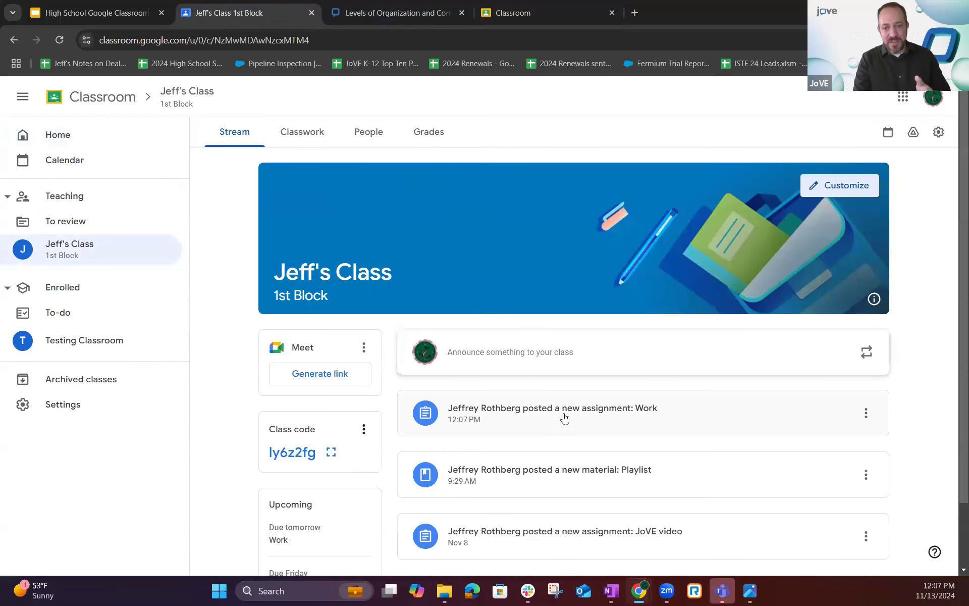
pyautogui.click(637, 412)
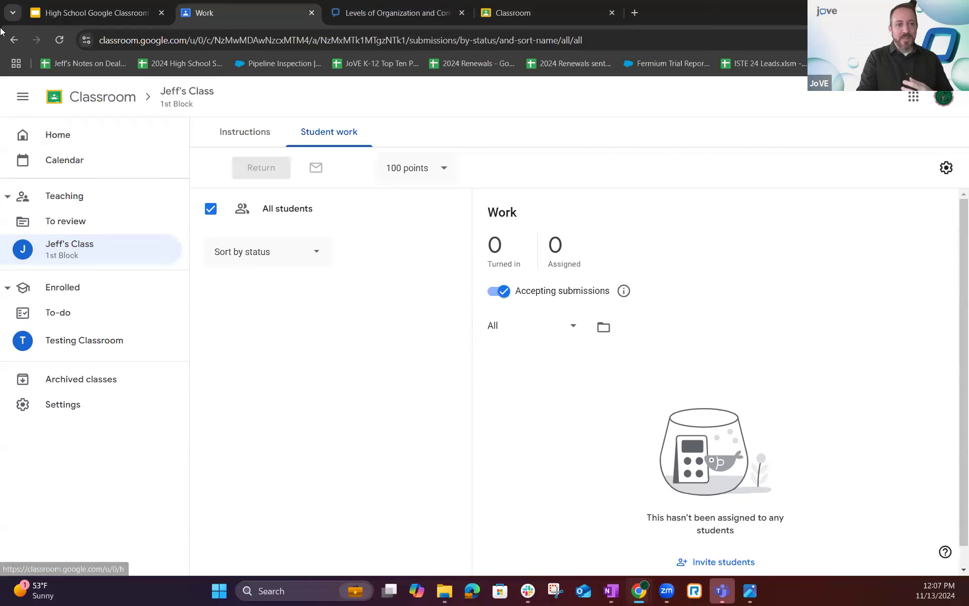
pyautogui.click(14, 40)
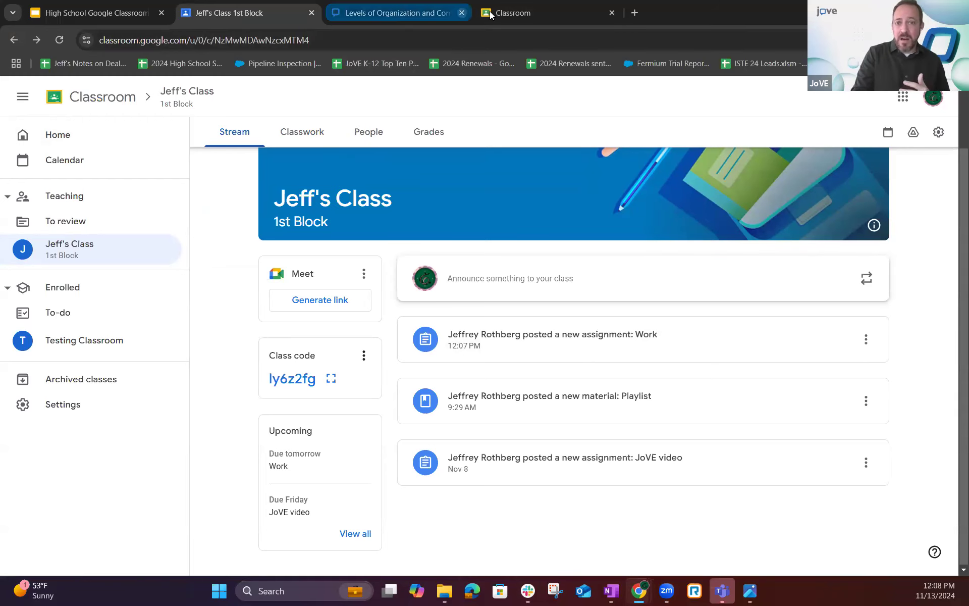
# Step: Switch back to JoVE, leave the shared video and open the list of saved playlists
pyautogui.click(388, 15)
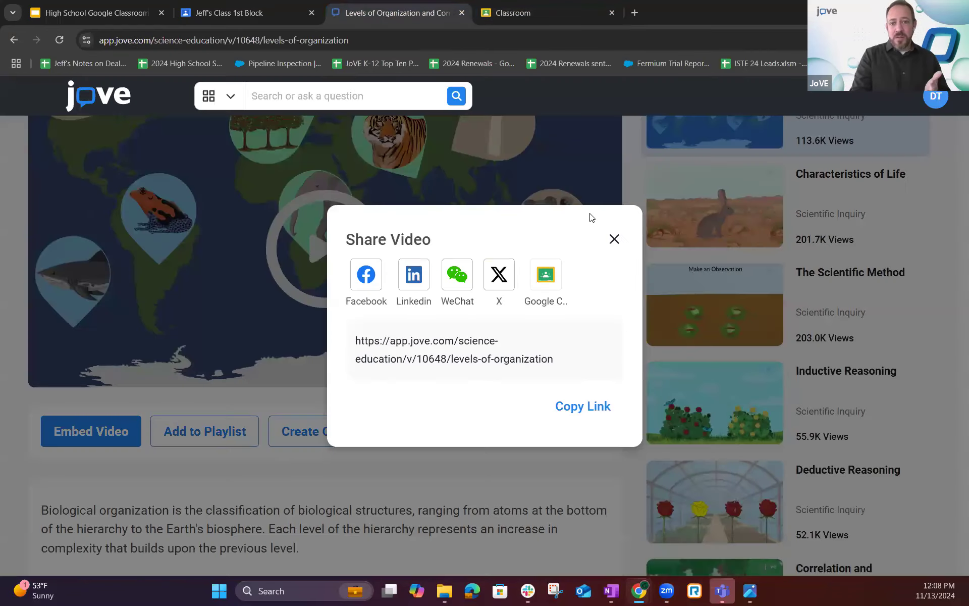
pyautogui.click(10, 41)
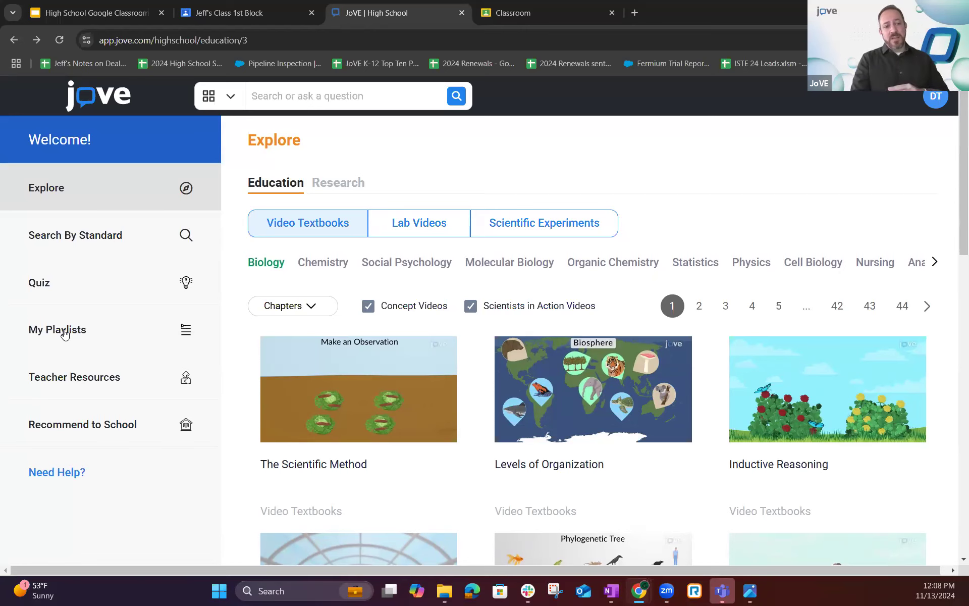
pyautogui.click(64, 333)
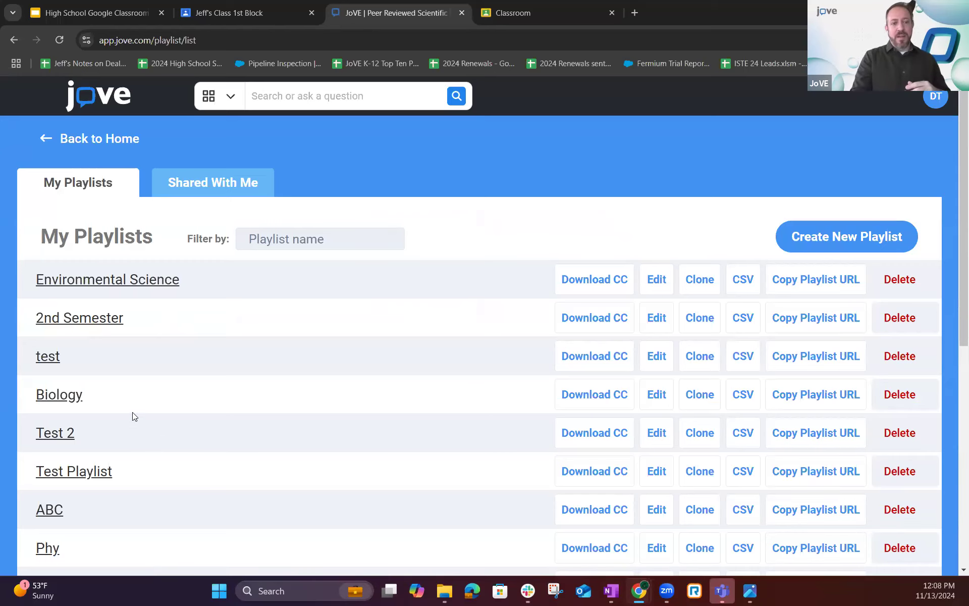
# Step: Look through the videos in the Environmental Science playlist and return to the playlist list
pyautogui.click(104, 284)
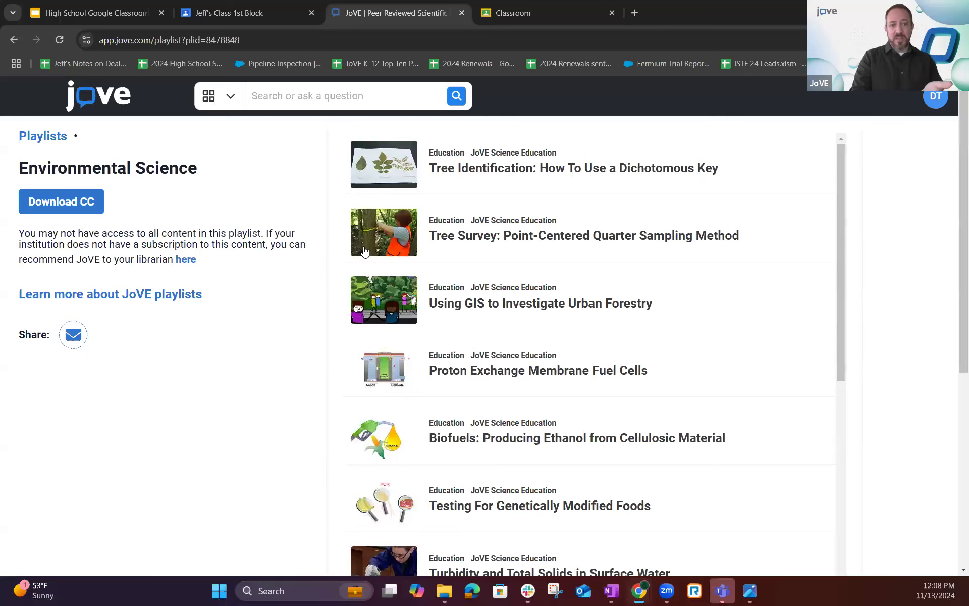
pyautogui.scroll(-5, 458, 282)
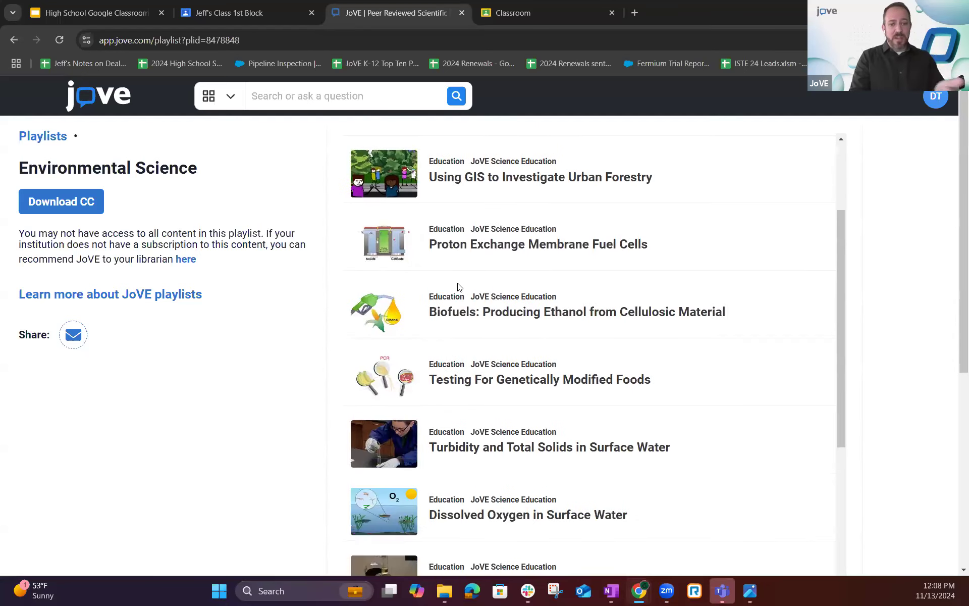
pyautogui.scroll(-2, 459, 286)
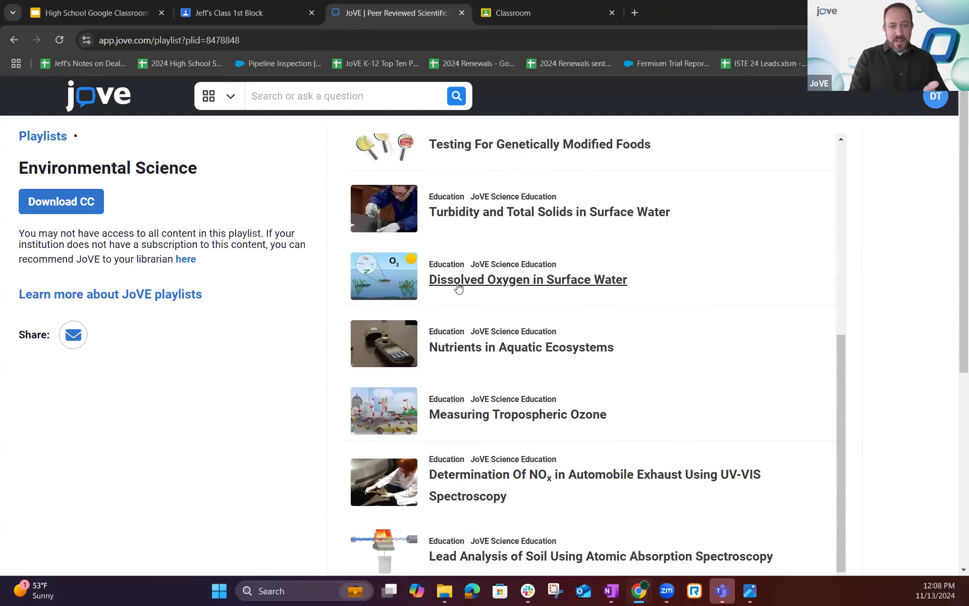
pyautogui.scroll(7, 458, 286)
pyautogui.click(14, 39)
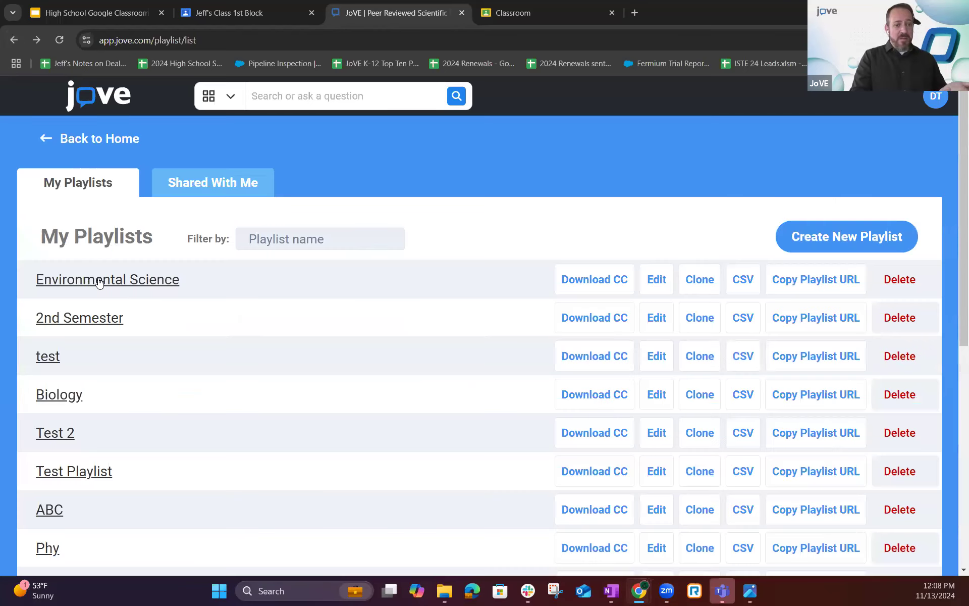
# Step: Copy the Environmental Science playlist URL and start a new assignment in the 1st Block classwork in Google Classroom
pyautogui.click(806, 282)
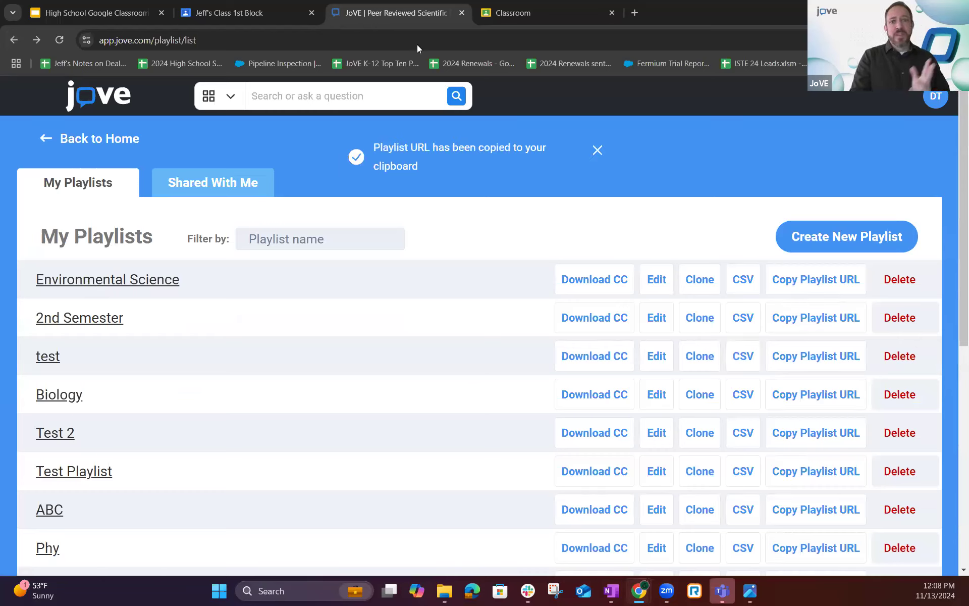
pyautogui.click(242, 13)
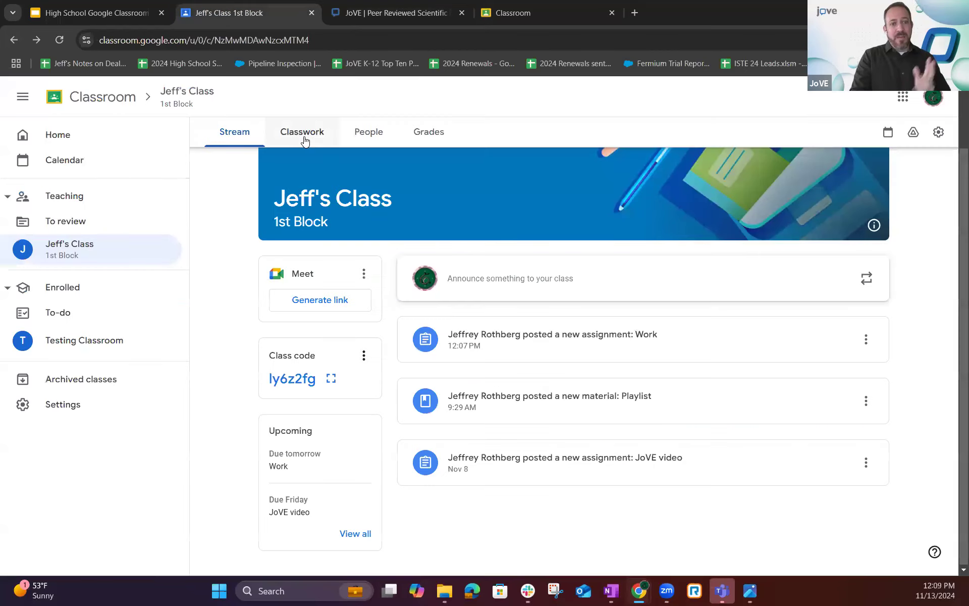
pyautogui.click(303, 133)
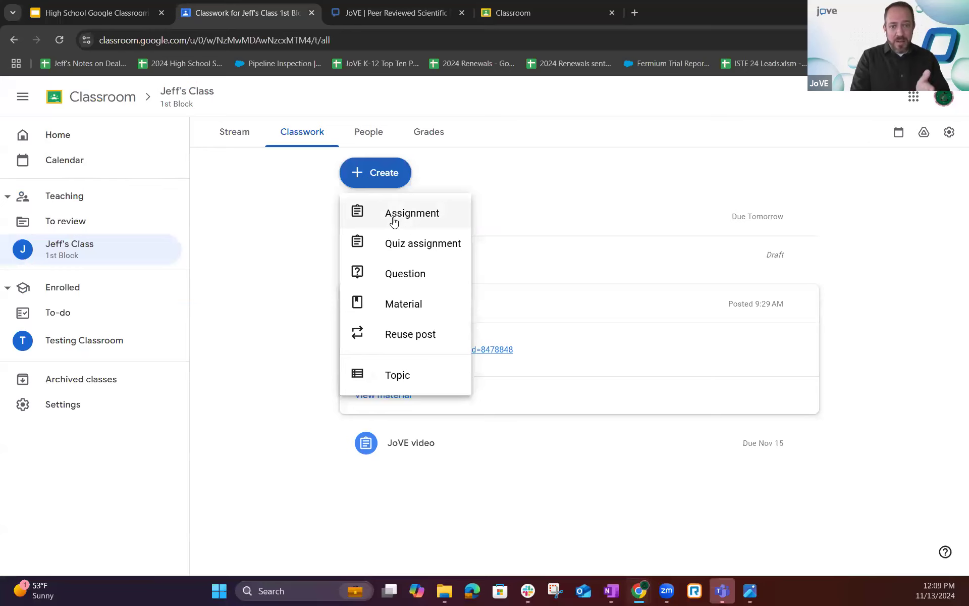
pyautogui.click(396, 222)
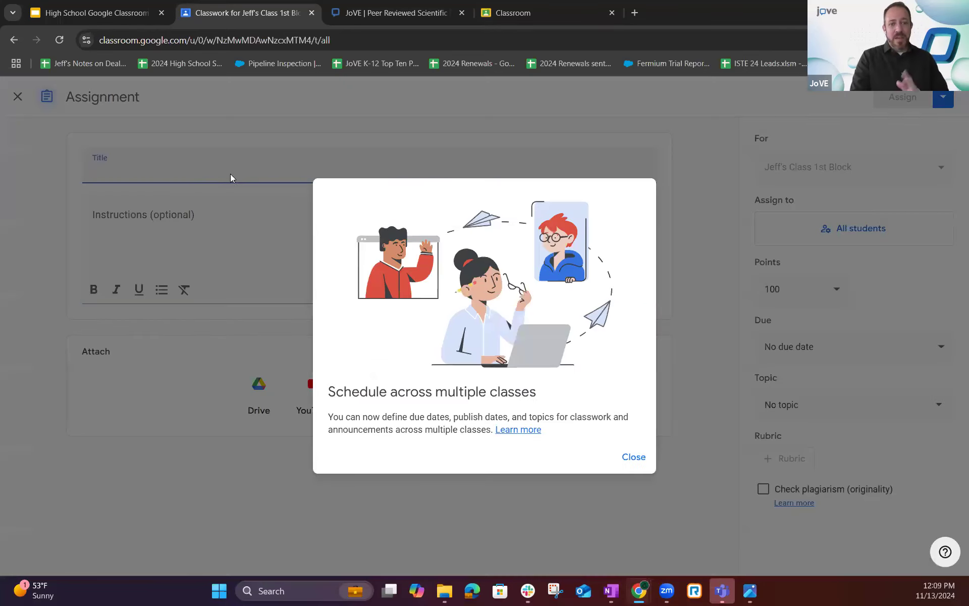
pyautogui.click(189, 169)
pyautogui.write('Playlist')
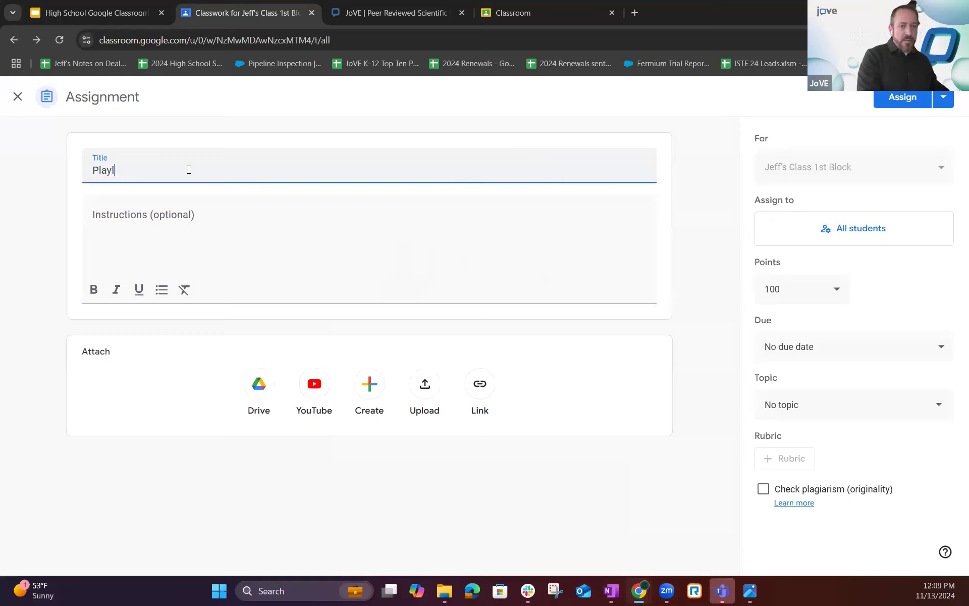
pyautogui.click(195, 223)
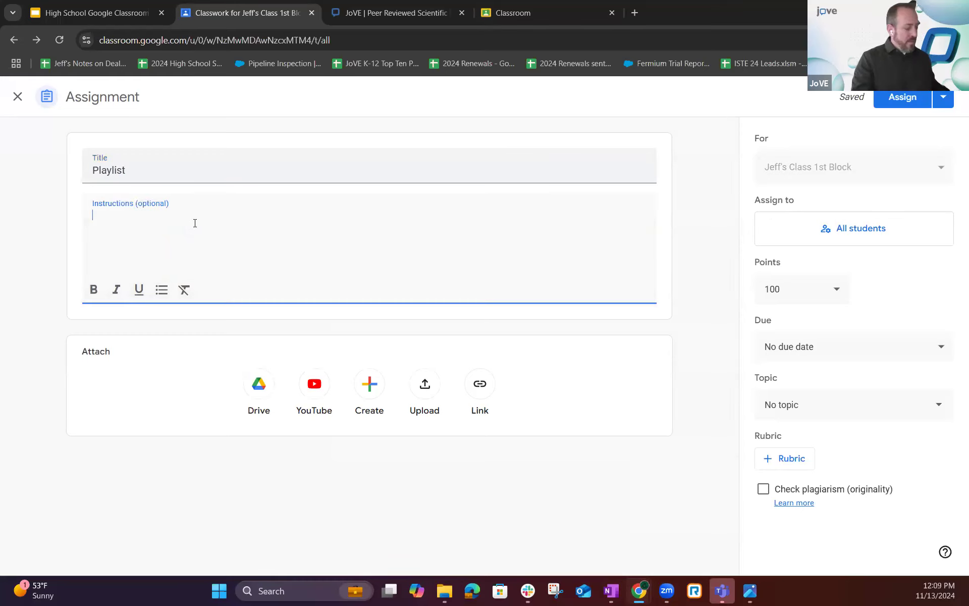
pyautogui.write('https://app.jove.com/playlist?plid=8478848')
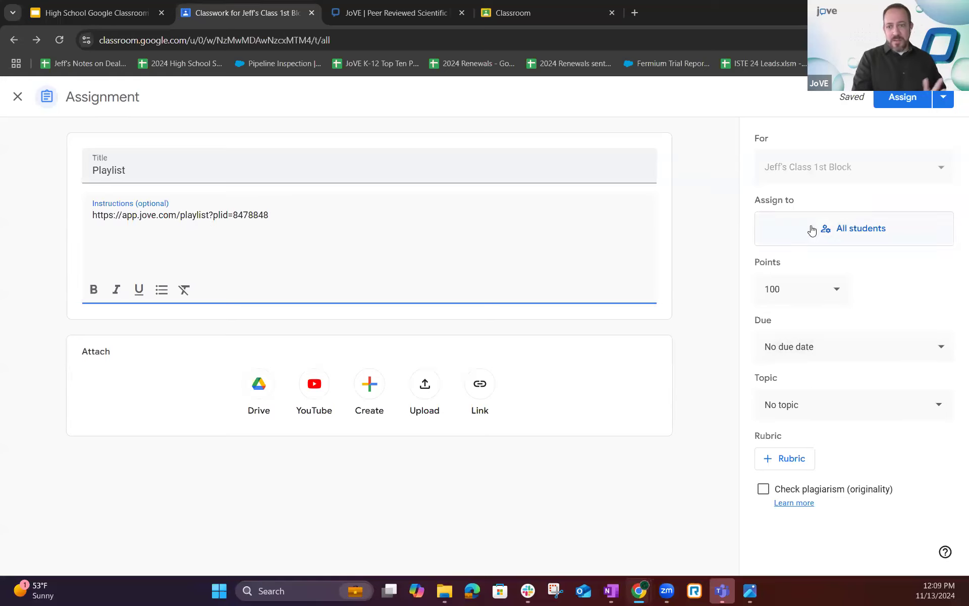
# Step: Set the Playlist assignment's due date to 11/15/2024
pyautogui.click(802, 346)
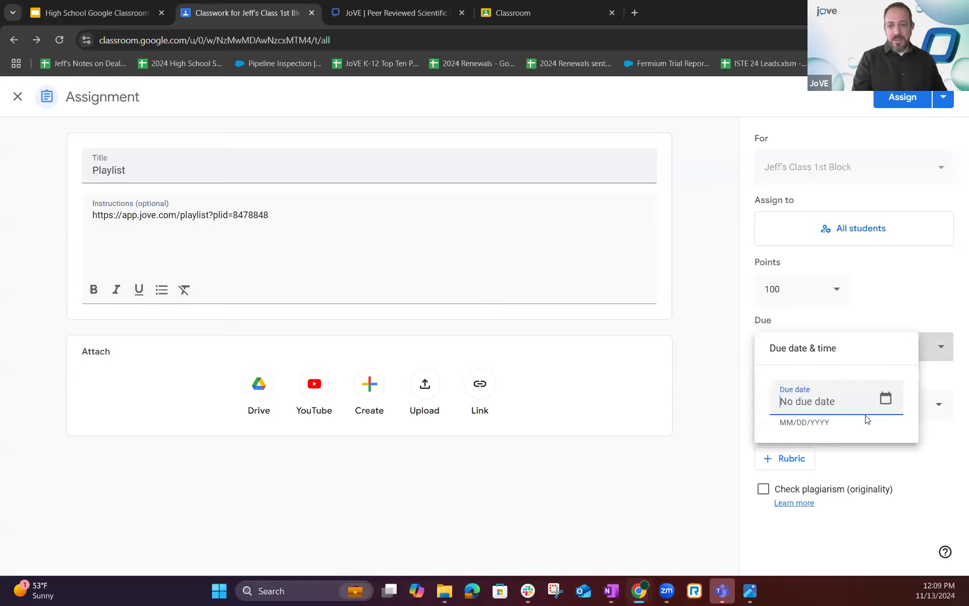
pyautogui.click(885, 398)
pyautogui.click(853, 271)
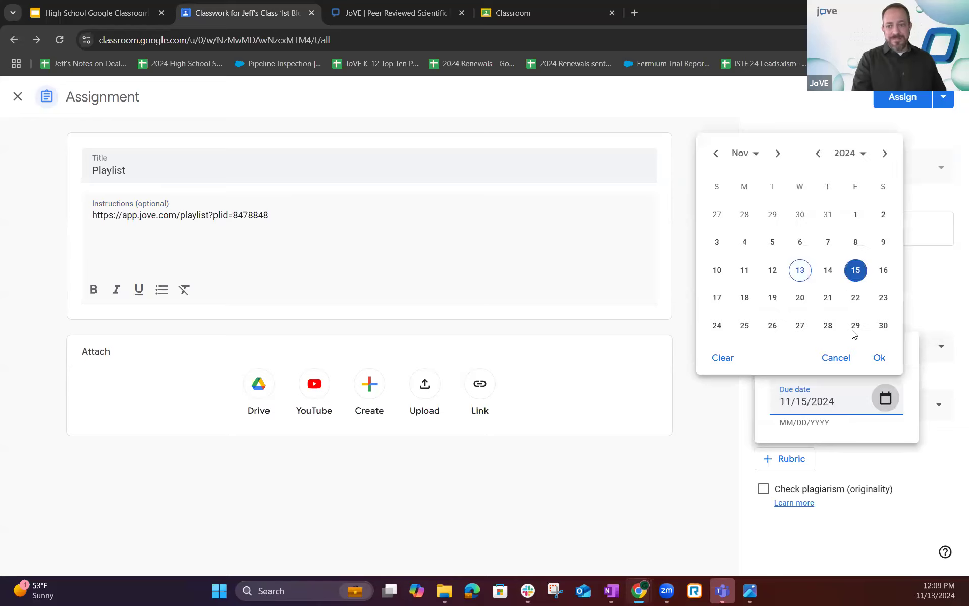
pyautogui.click(878, 357)
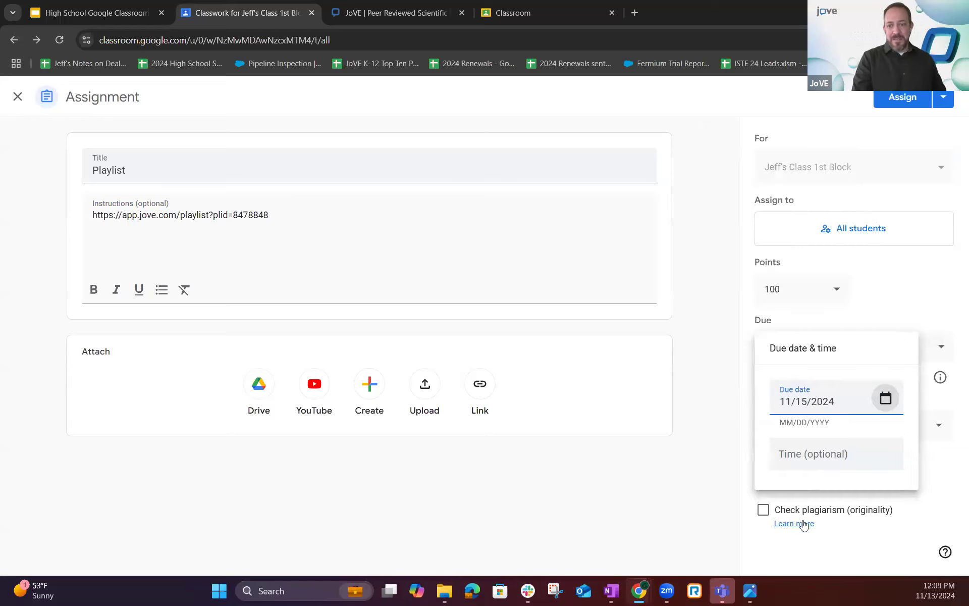
# Step: Close the due date settings and publish the Playlist assignment to all students in the 1st Block class
pyautogui.moveTo(820, 526); pyautogui.dragTo(847, 476)
pyautogui.moveTo(842, 437); pyautogui.dragTo(843, 435)
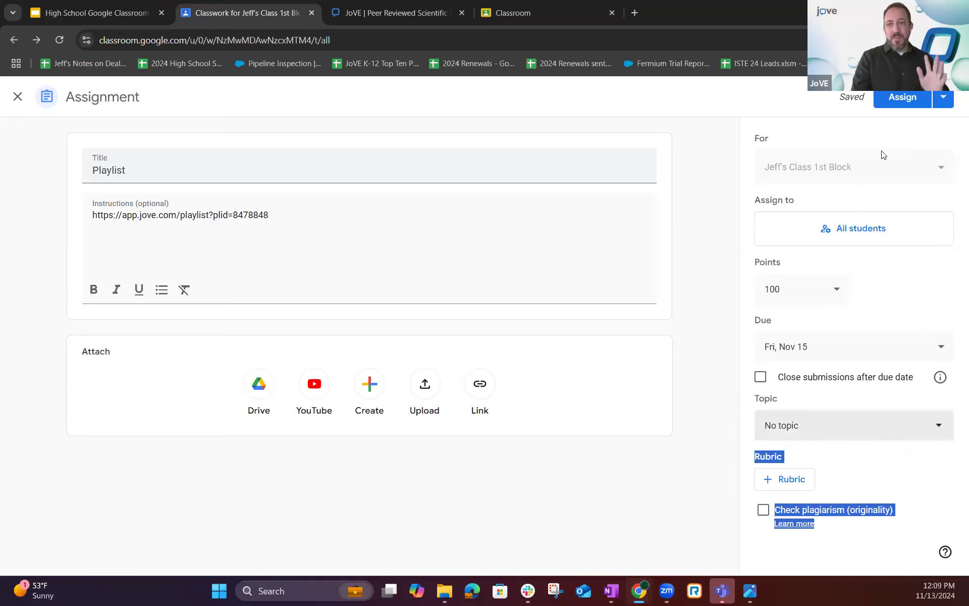
pyautogui.click(909, 96)
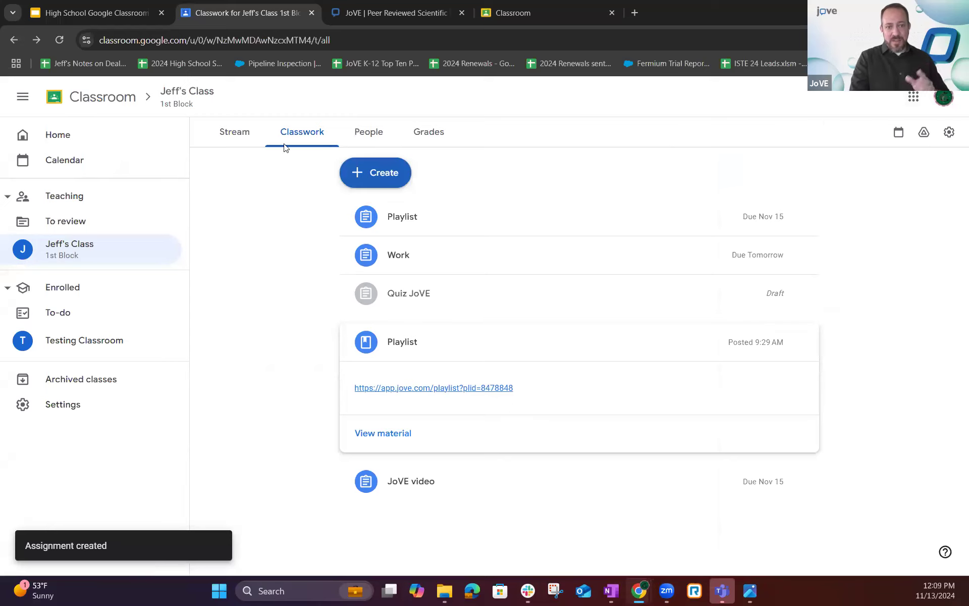
# Step: Open the JoVE playlist link from the posted Playlist material and view the Environmental Science playlist as students reach it
pyautogui.click(404, 388)
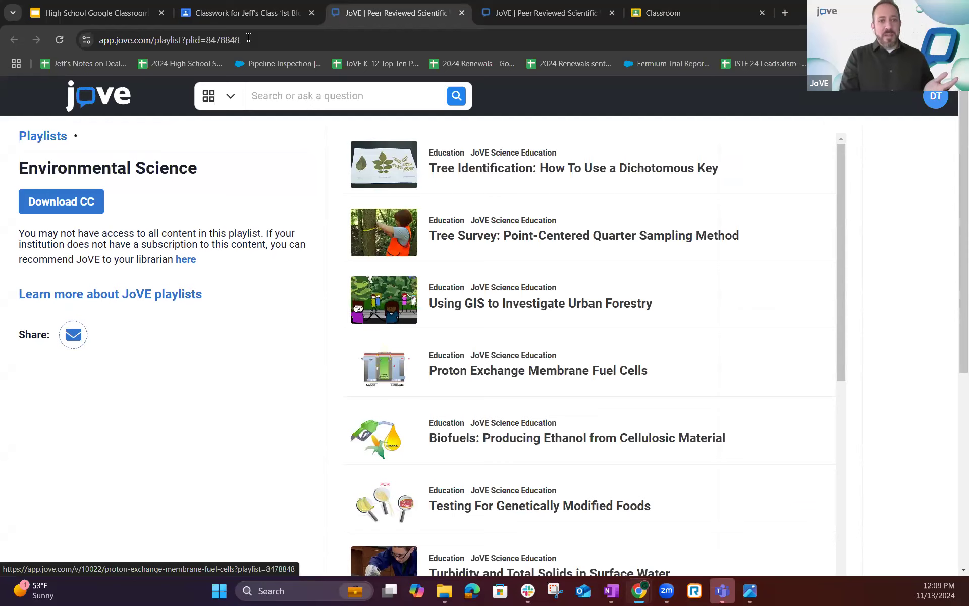
pyautogui.click(246, 12)
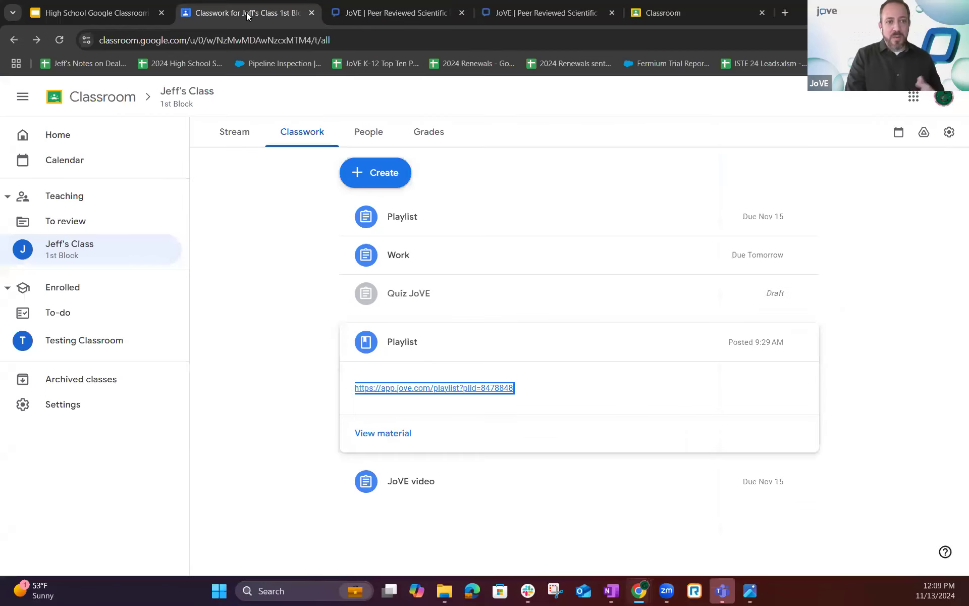
pyautogui.click(398, 15)
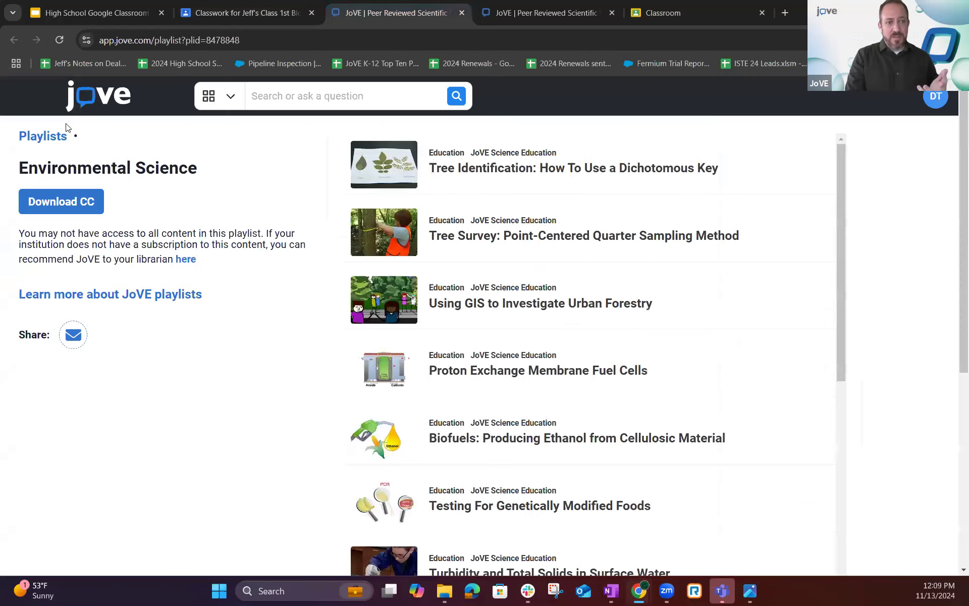
# Step: Go to the JoVE home page, open the quiz platform, and look at the Quiz Library and My Quizzes
pyautogui.click(105, 99)
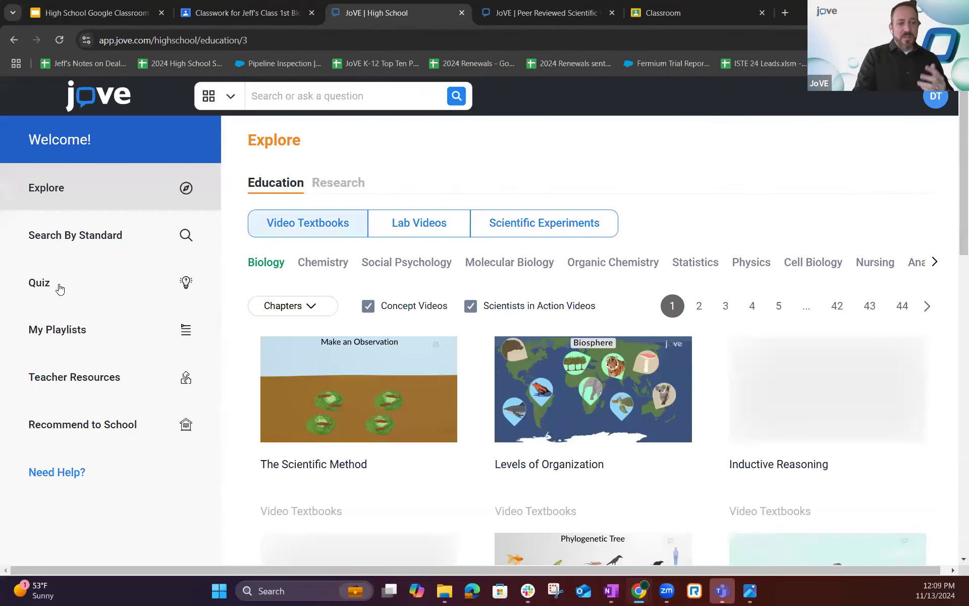
pyautogui.click(59, 284)
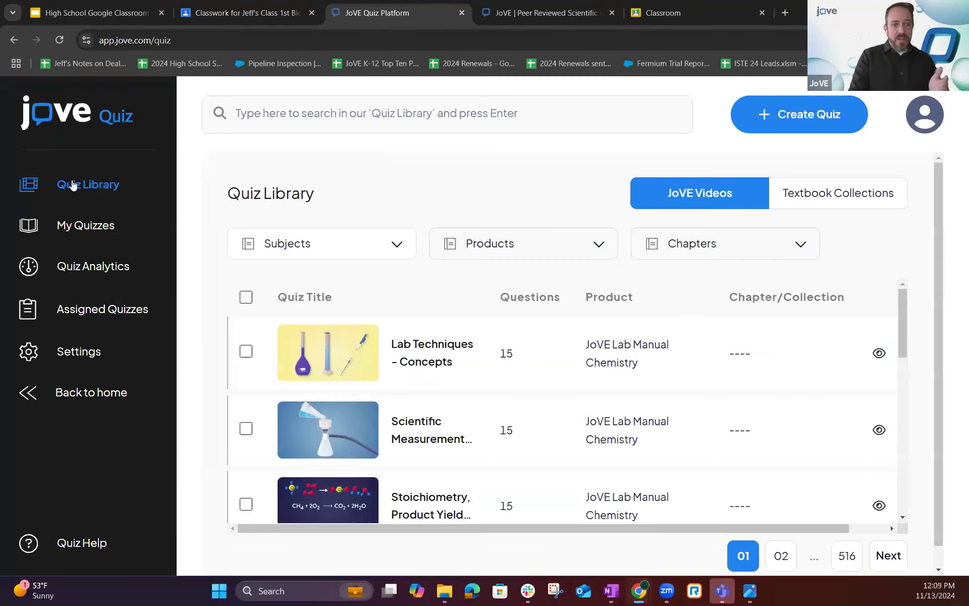
pyautogui.click(73, 185)
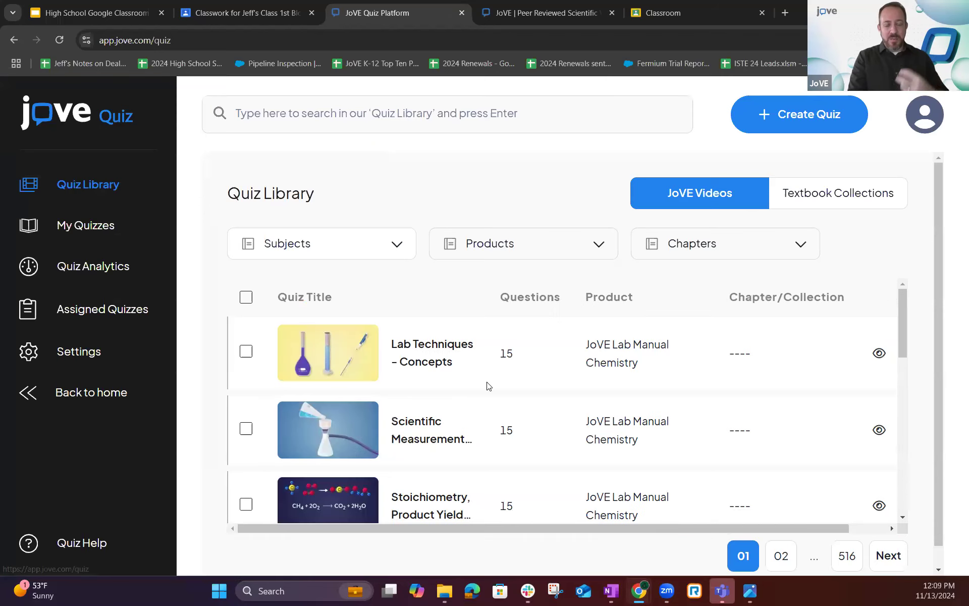
pyautogui.click(84, 227)
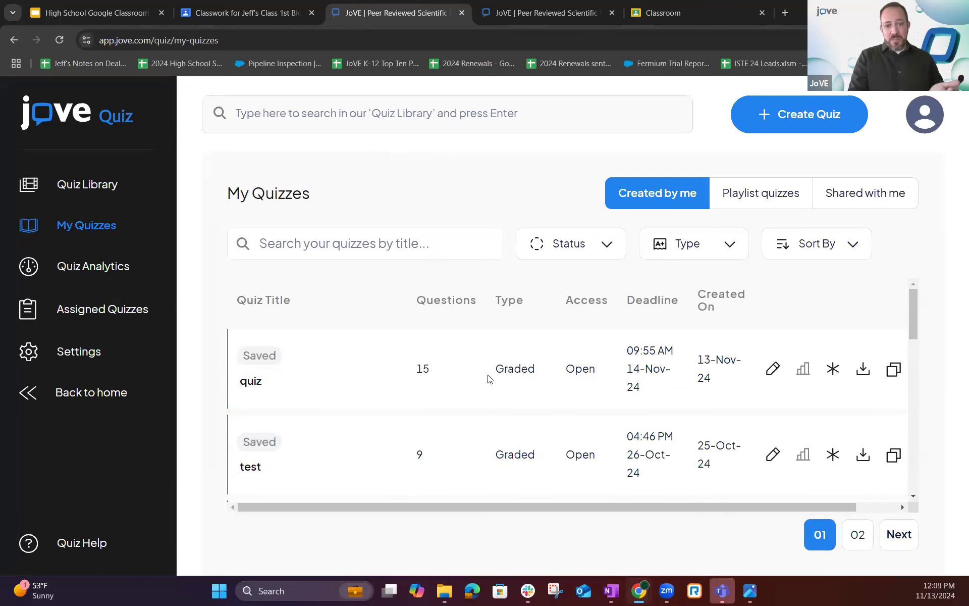
# Step: Revisit the Quiz Library, then open the link-sharing options for the saved quiz named "quiz" in My Quizzes
pyautogui.click(81, 185)
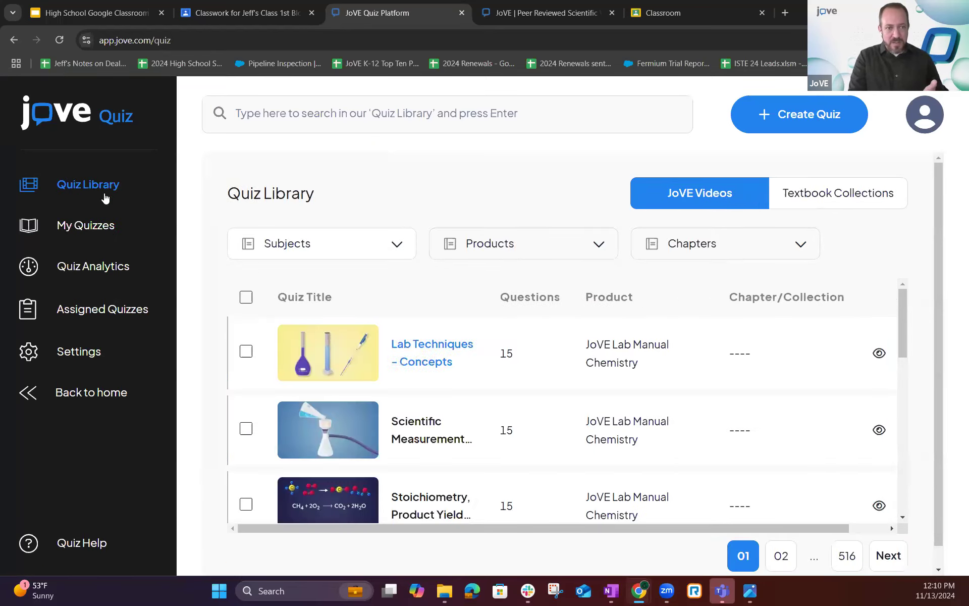
pyautogui.click(90, 226)
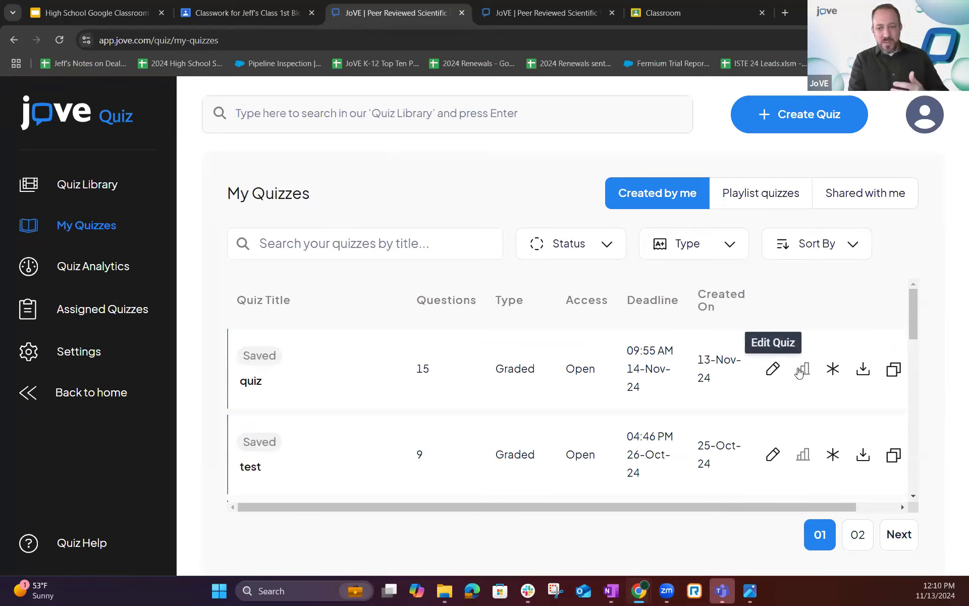
pyautogui.click(833, 368)
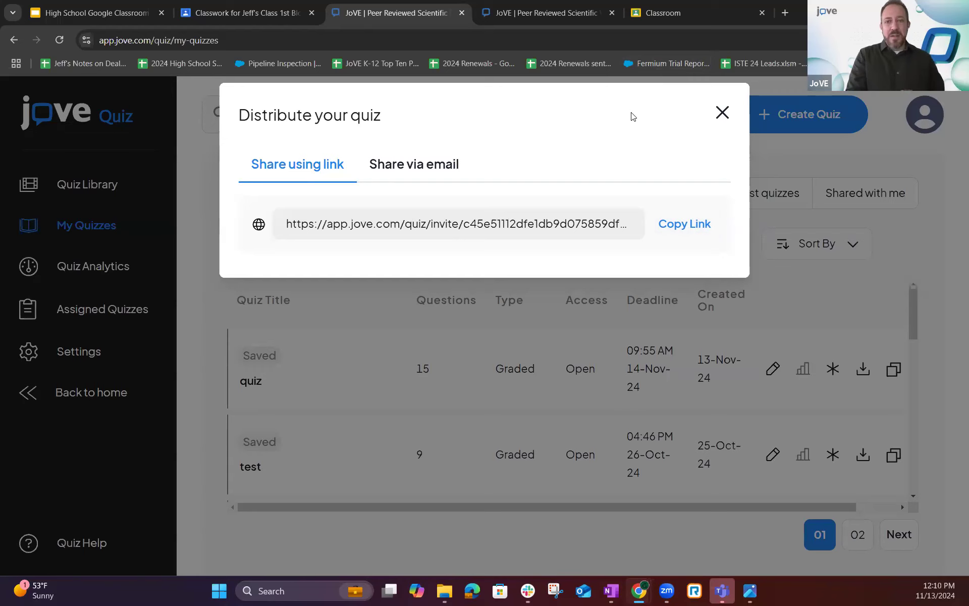
# Step: Switch to the webinar presentation in Google Slides, close its sharing dialog, and present it up to the Key Benefits slide
pyautogui.click(96, 13)
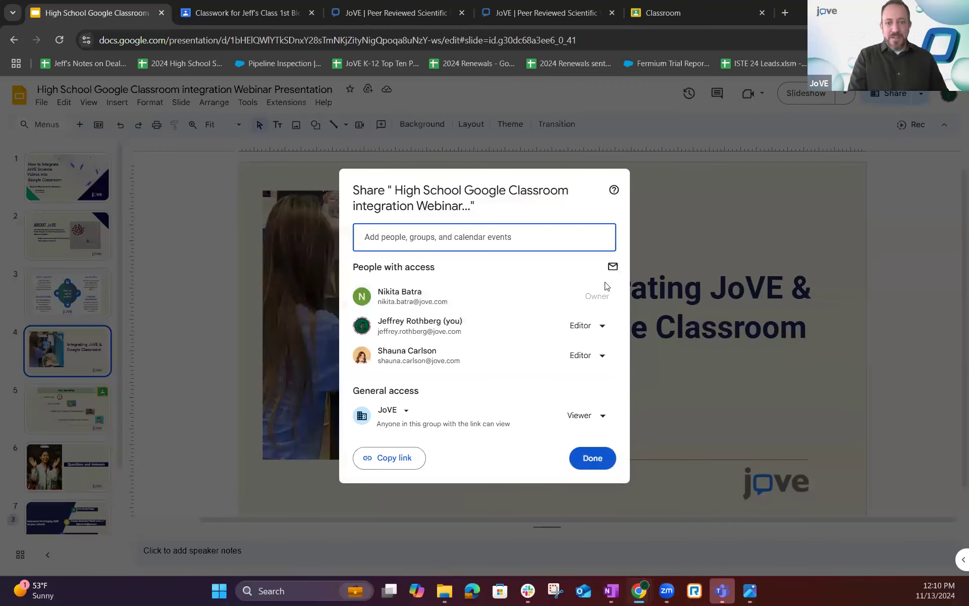
pyautogui.click(592, 457)
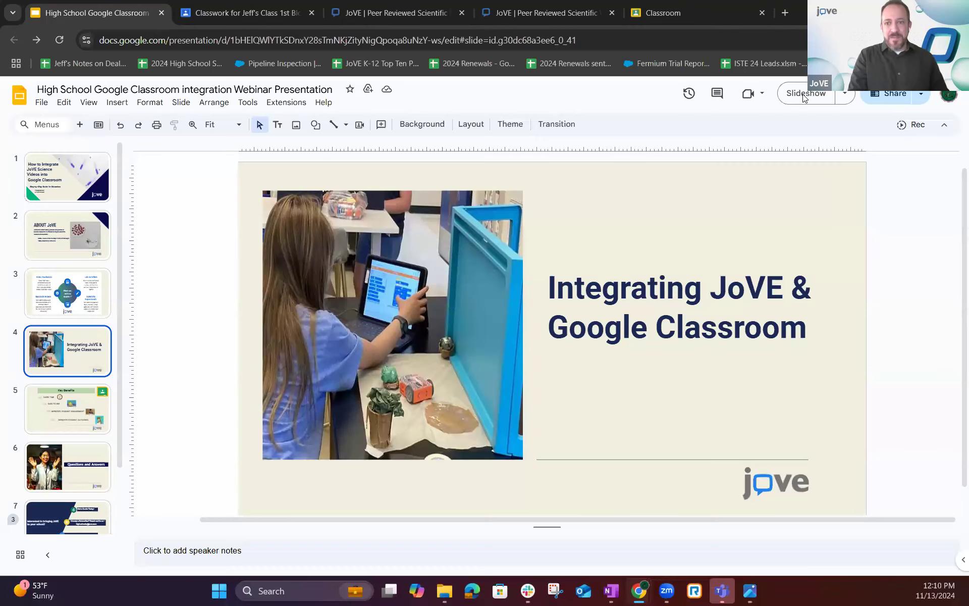
pyautogui.click(806, 93)
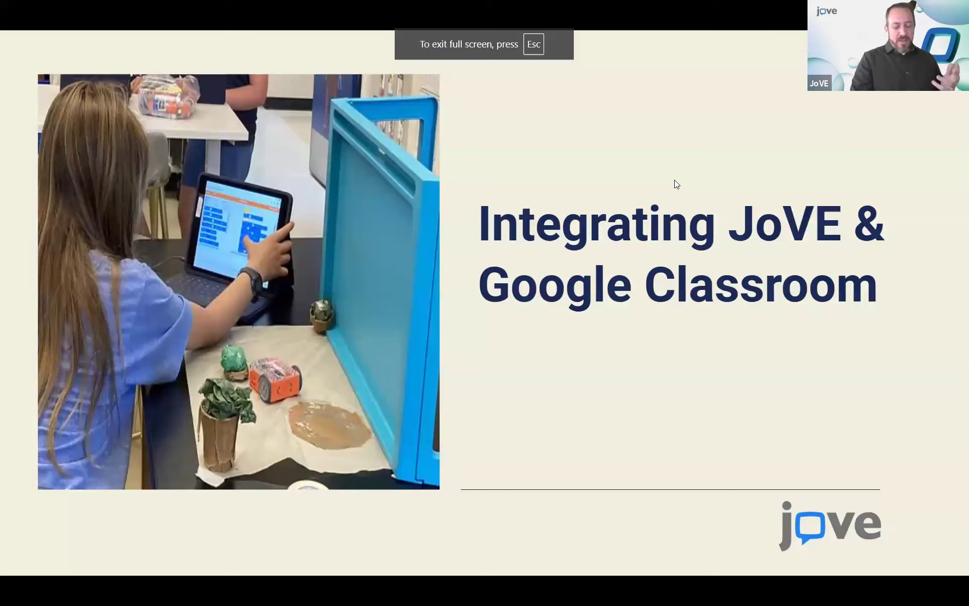
pyautogui.press('Right')
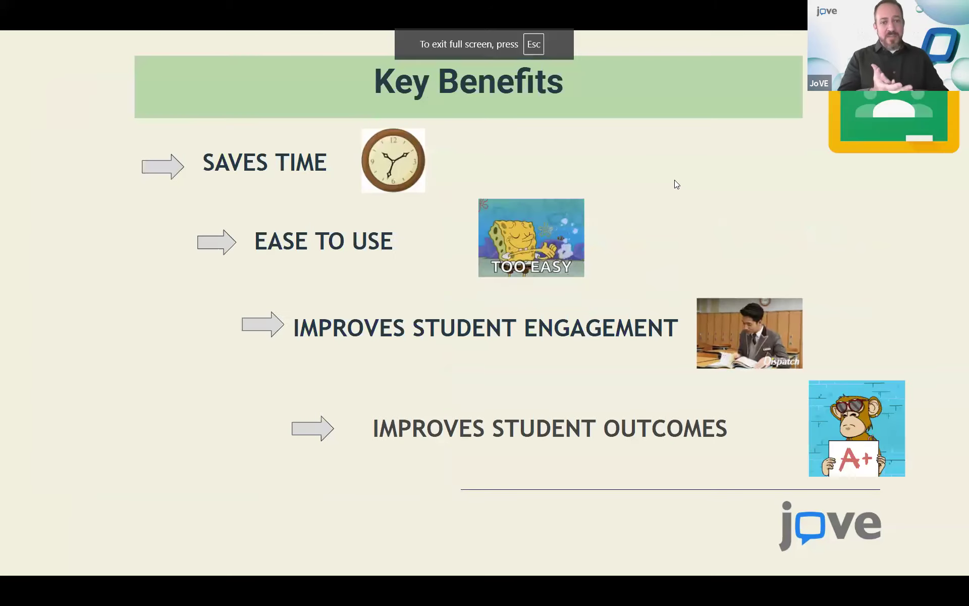